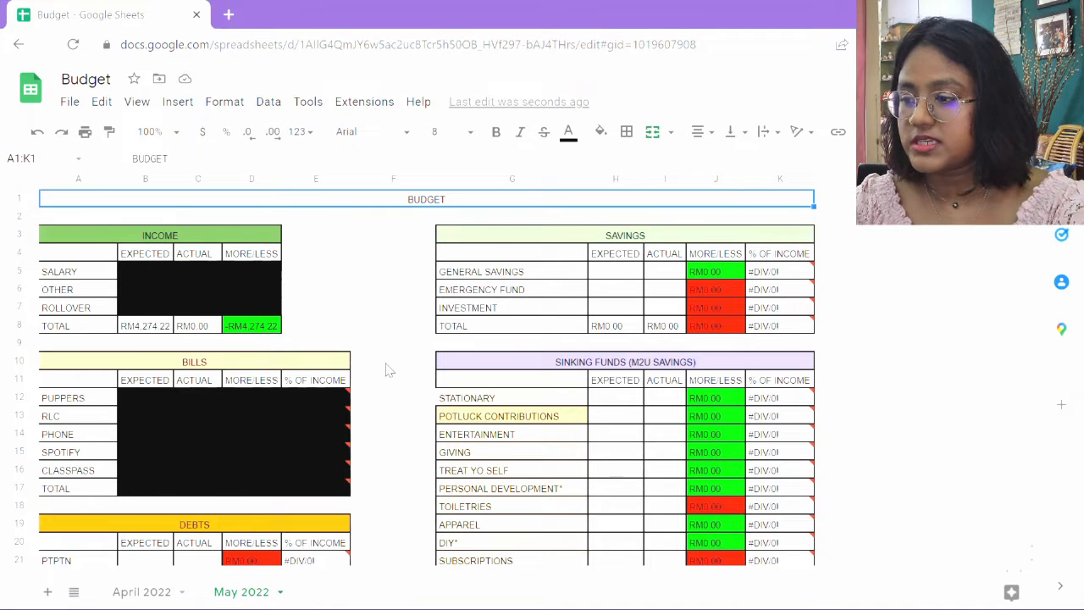
Enter the expected debt amounts: PTPTN 818.63, Car 453 and Maybank Card 700.
scroll(388, 411, down, 4)
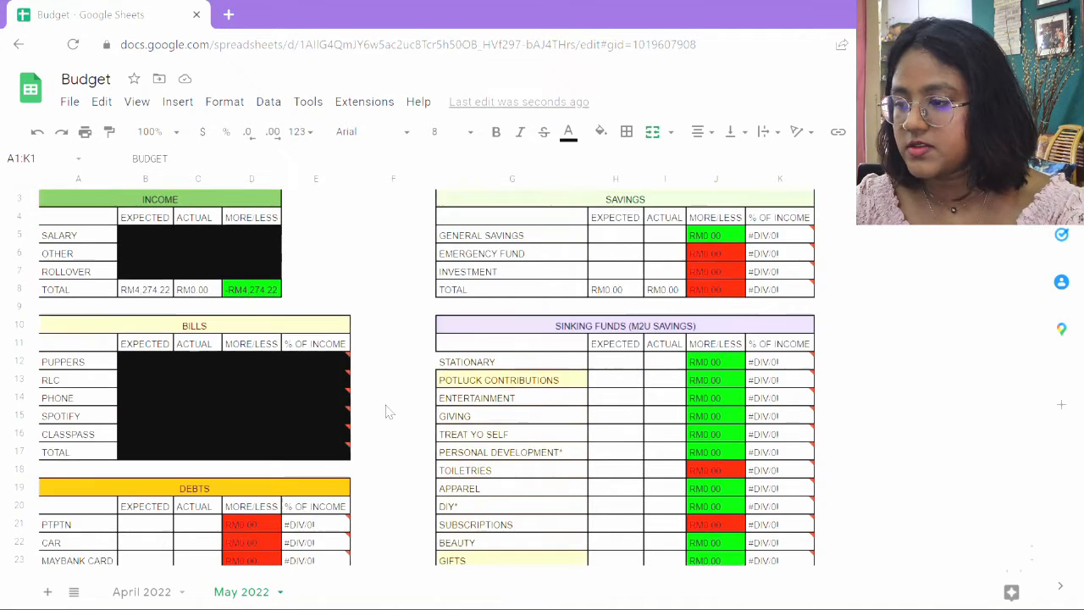
scroll(387, 412, down, 1)
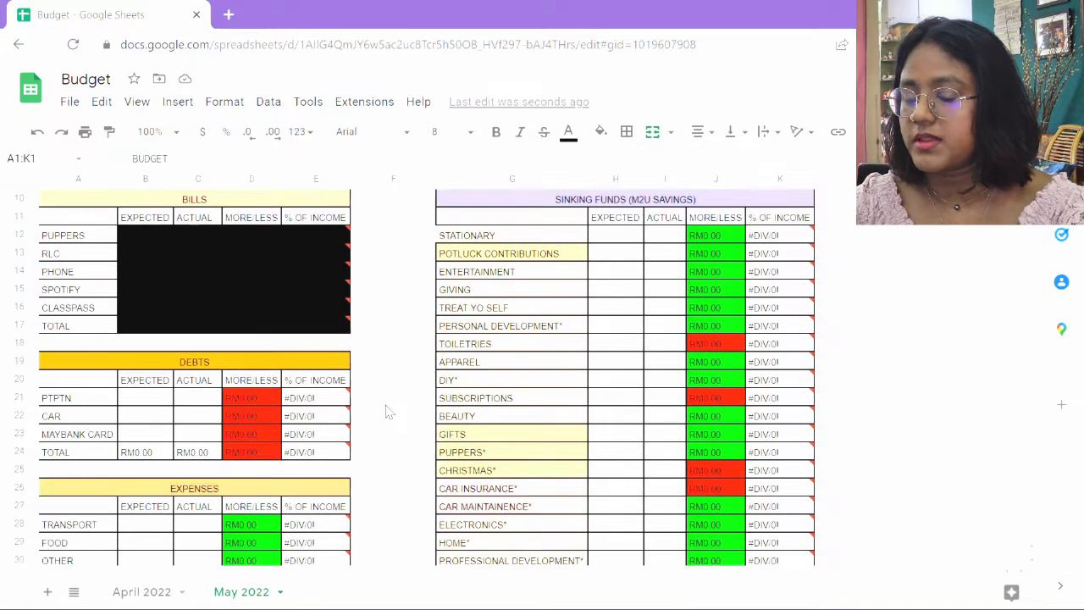
scroll(387, 411, up, 1)
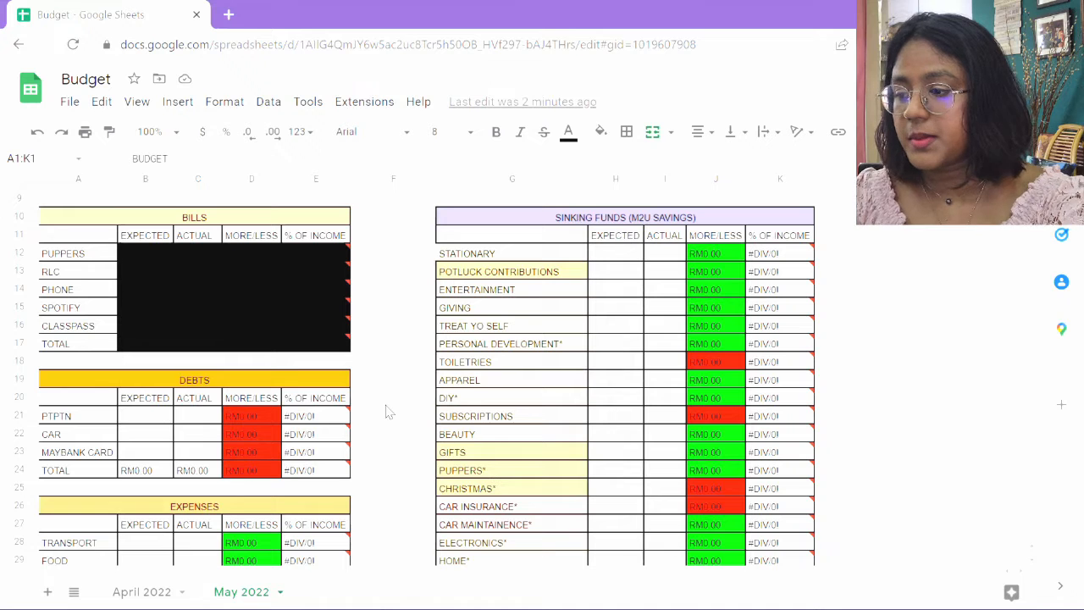
scroll(182, 411, down, 2)
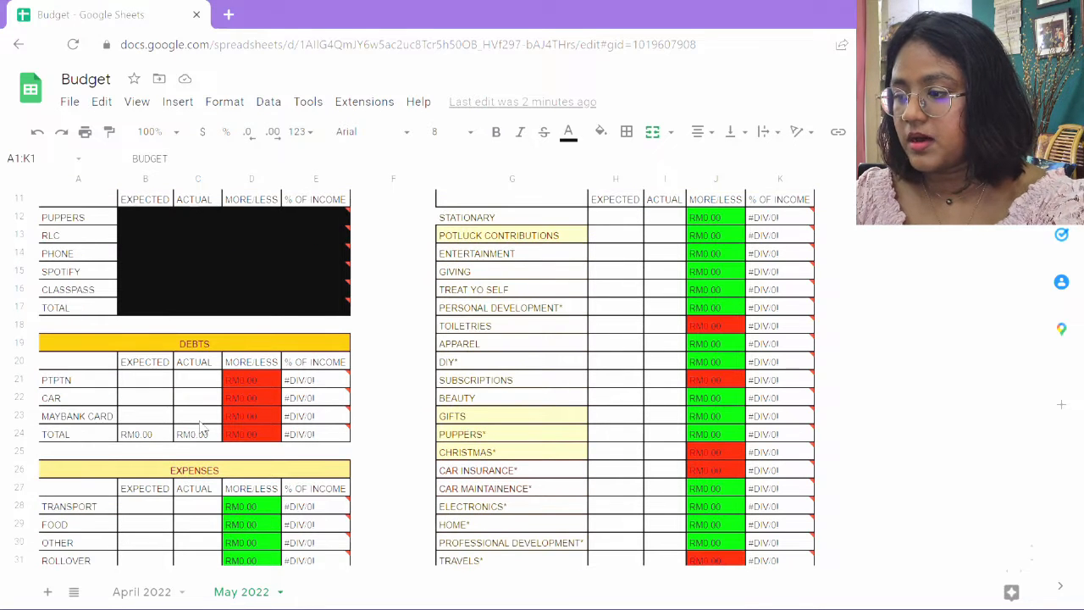
click(146, 380)
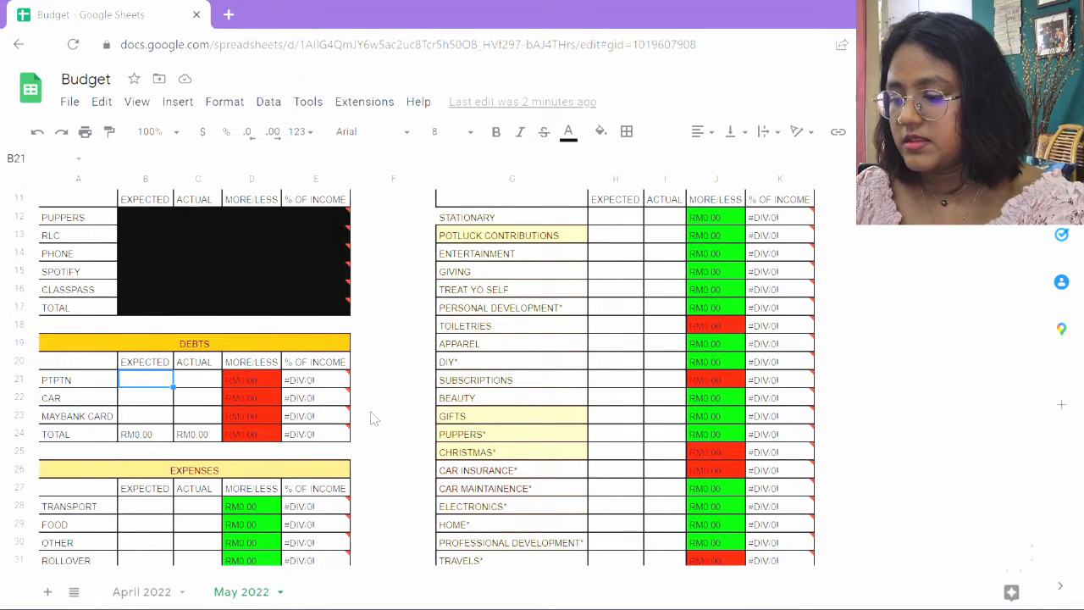
text(818)
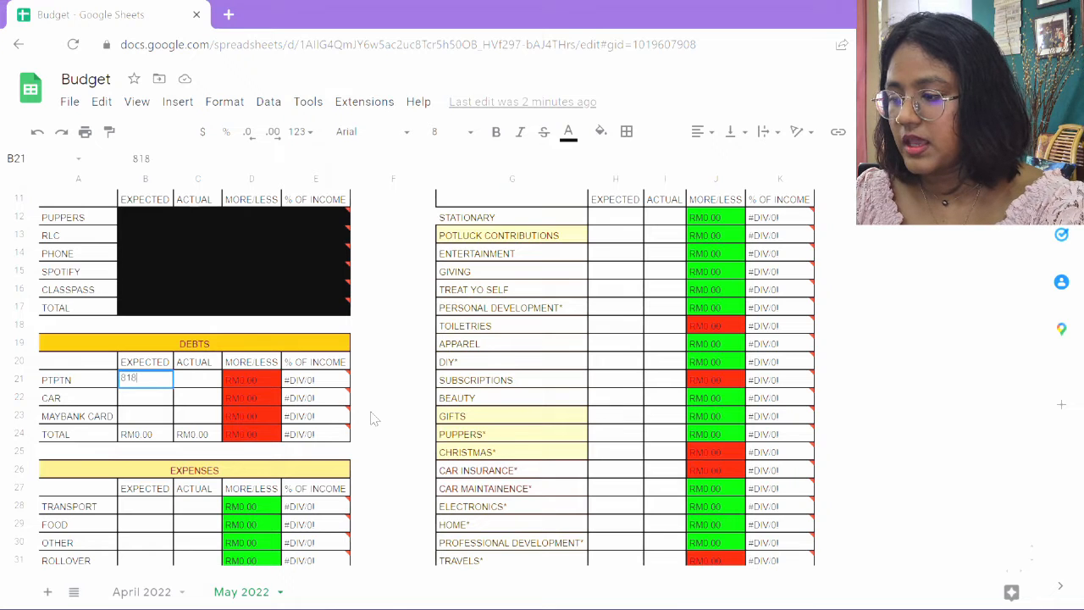
text(.63)
key(Return)
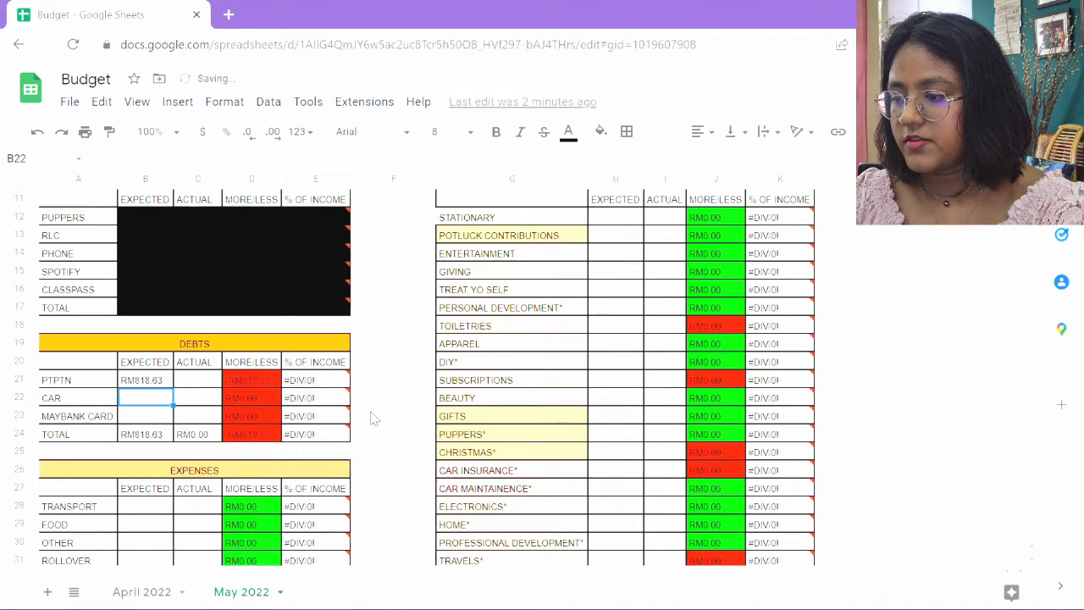
text(453)
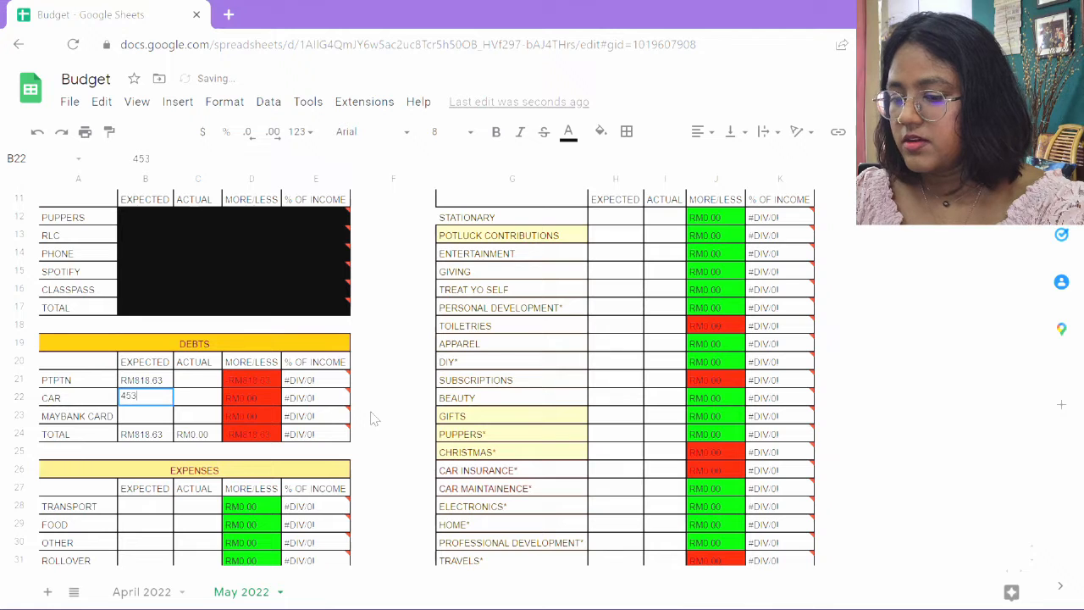
key(Return)
text(7)
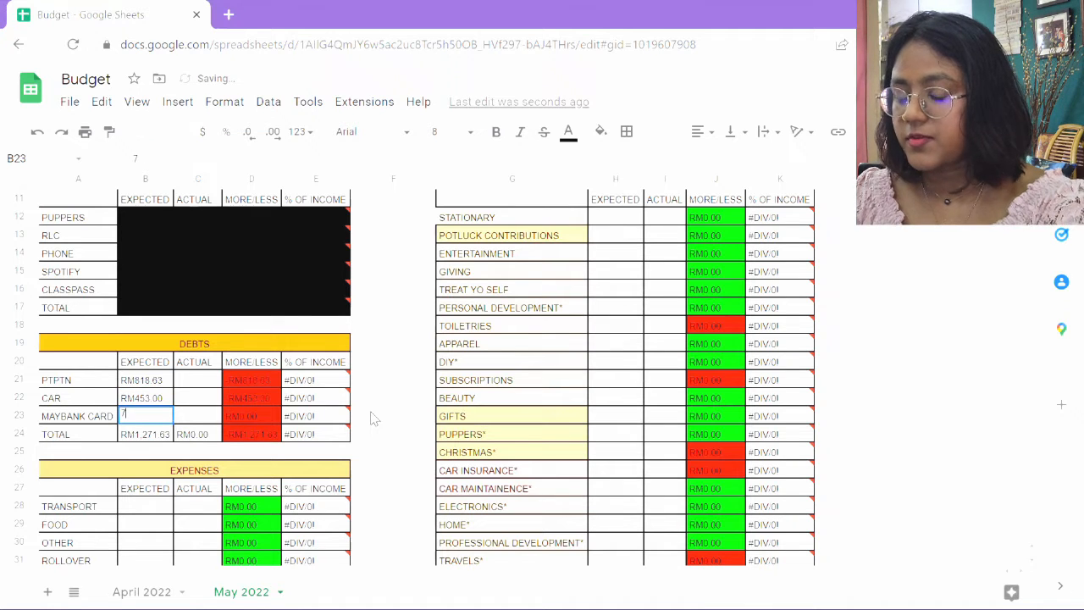
text(00)
key(Return)
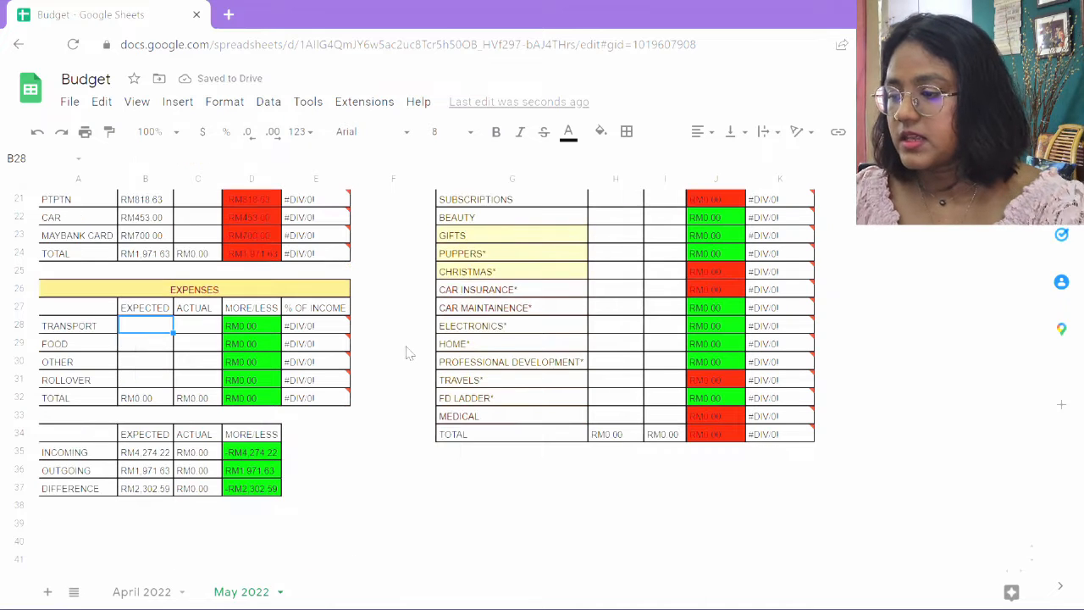
Enter the expected expenses: Transport 200, Food 450, Other 50 and Rollover 0.
text(200)
key(Return)
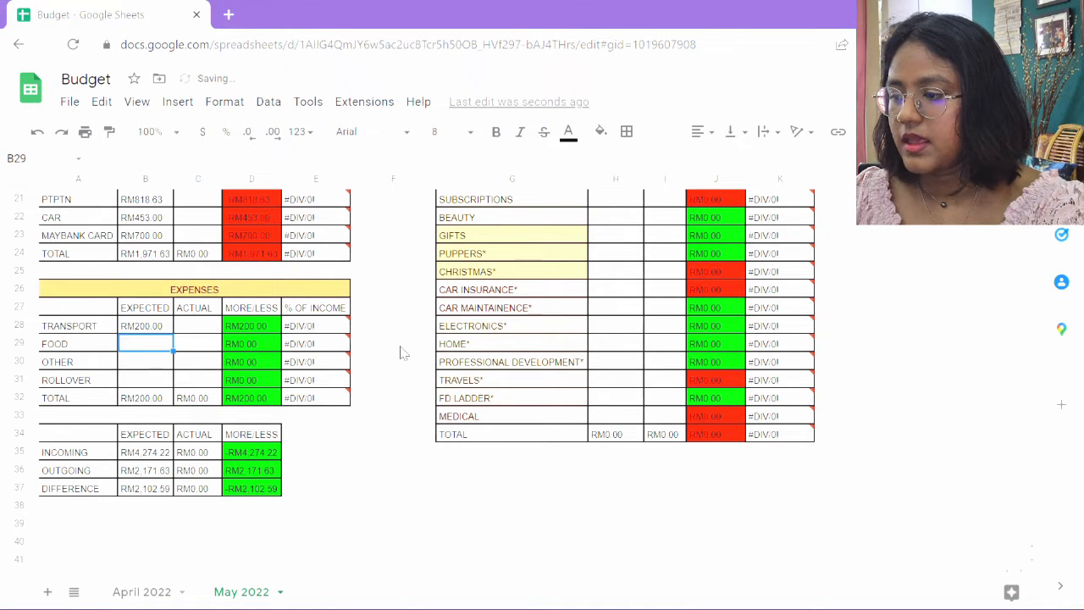
text(450)
key(Return)
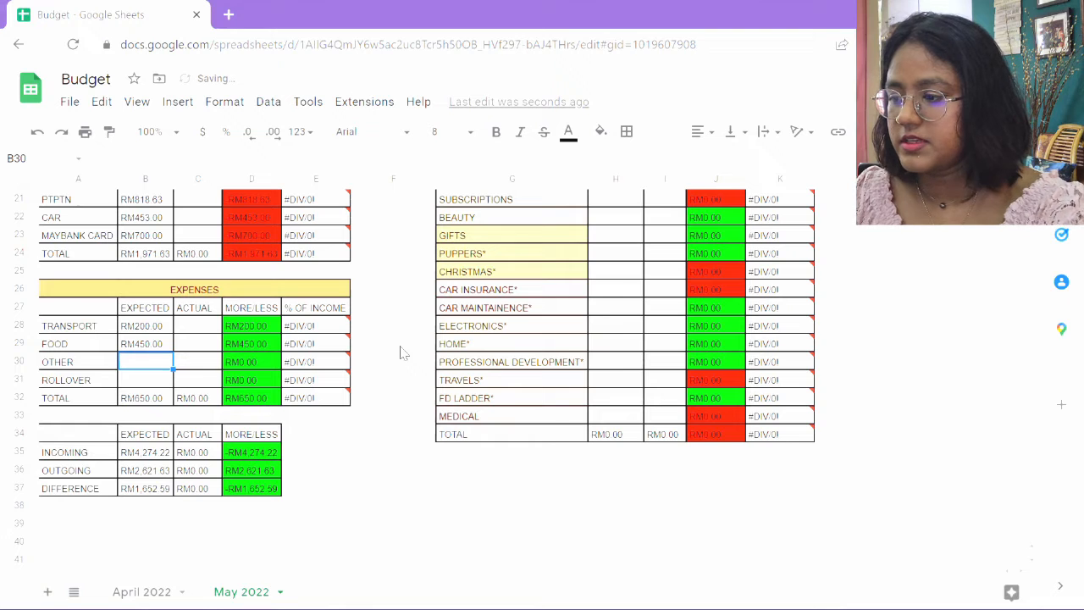
text(50)
key(Return)
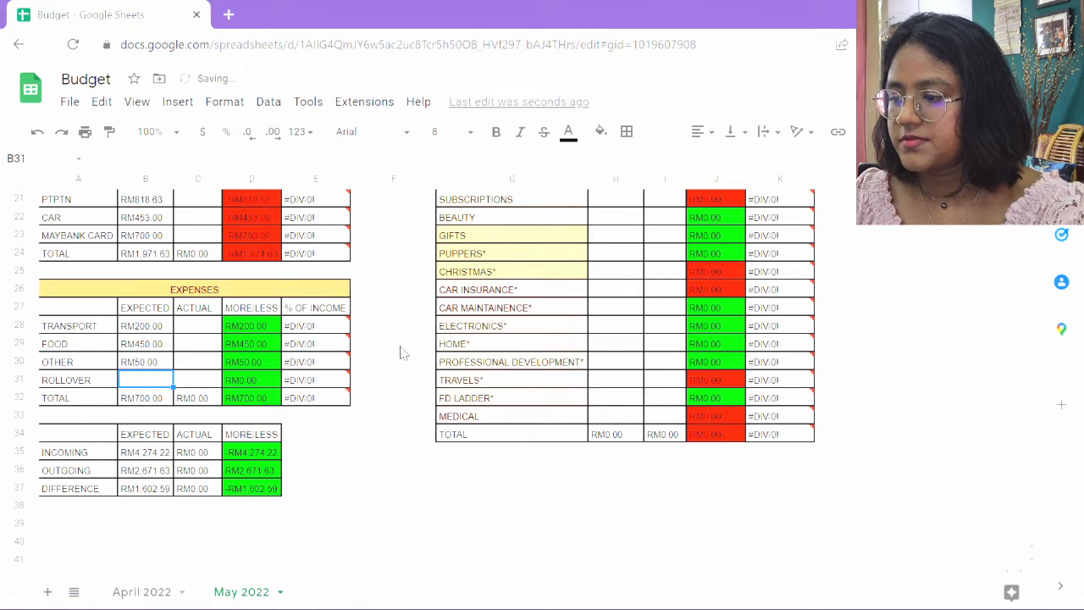
text(0)
key(Return)
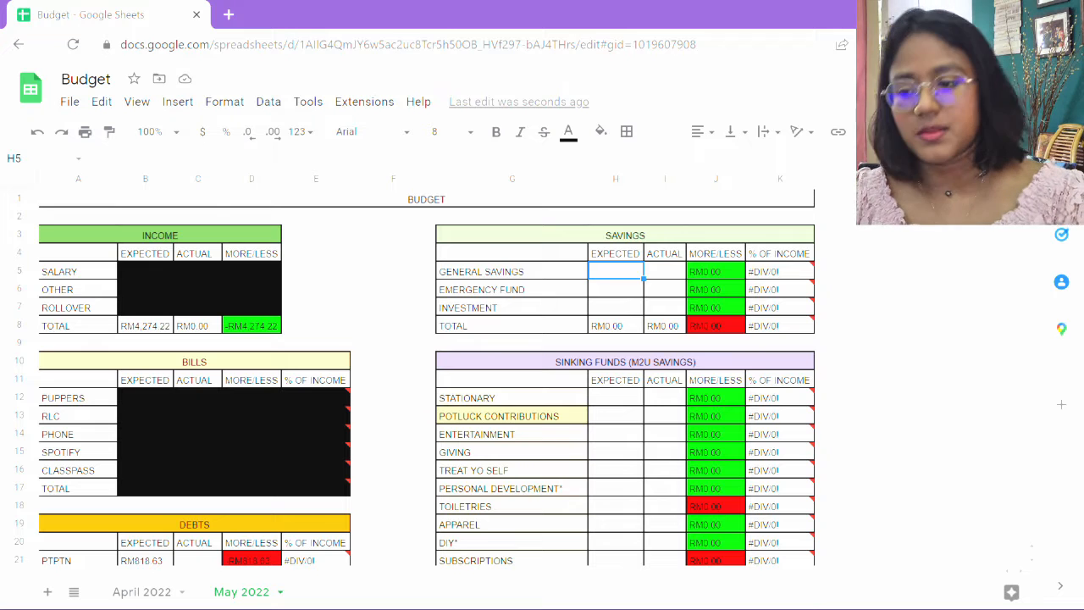
Enter the expected savings: General Savings 0, Emergency Fund 50 and Investment 50.
scroll(458, 221, down, 1)
scroll(458, 222, right, 2)
text(0)
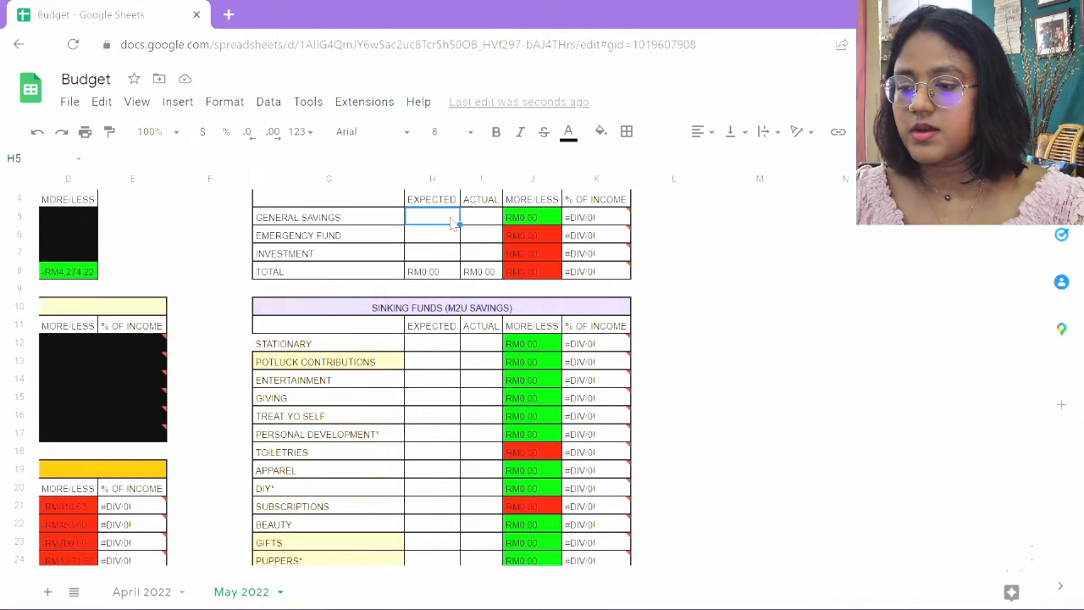
key(Return)
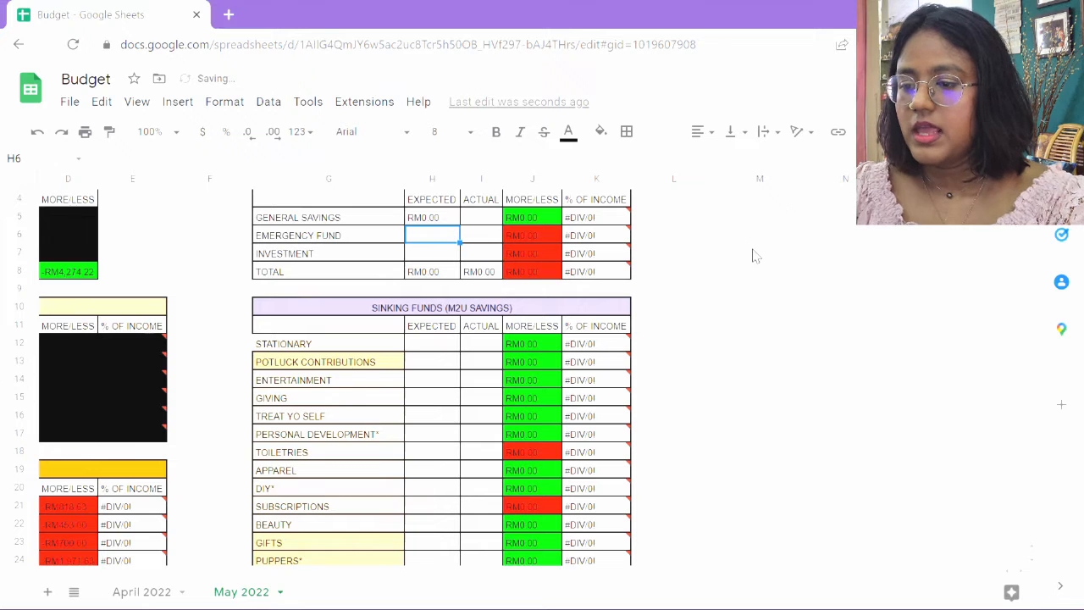
text(50)
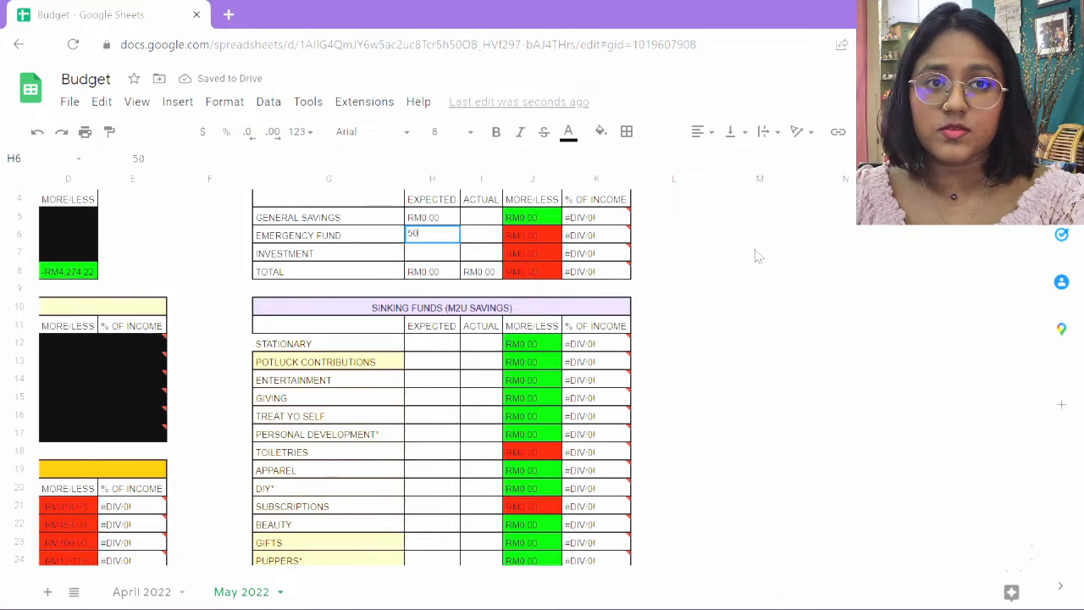
key(Return)
text(50)
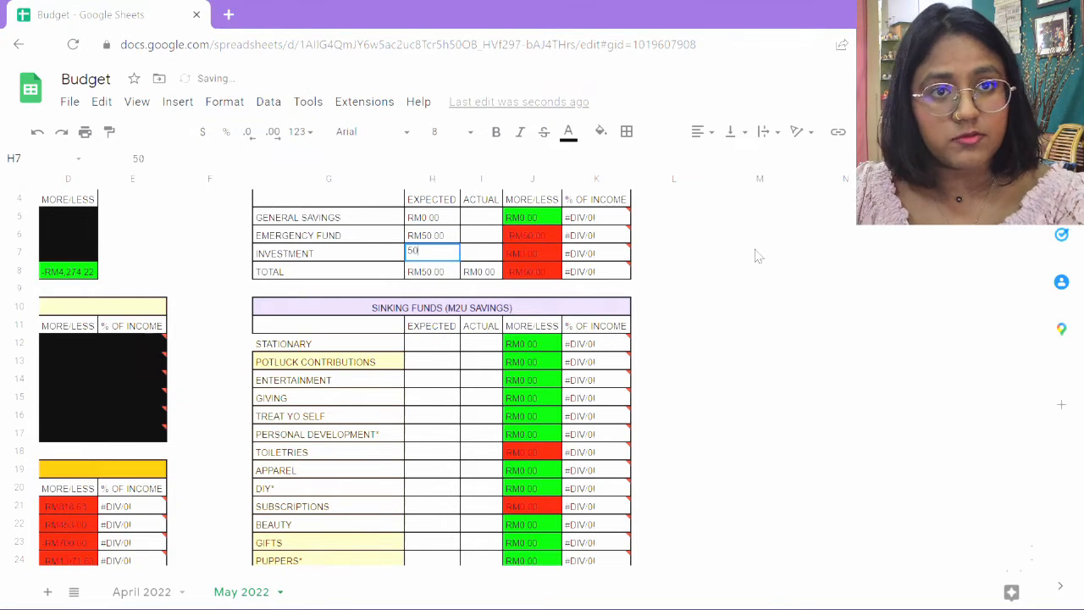
key(Return)
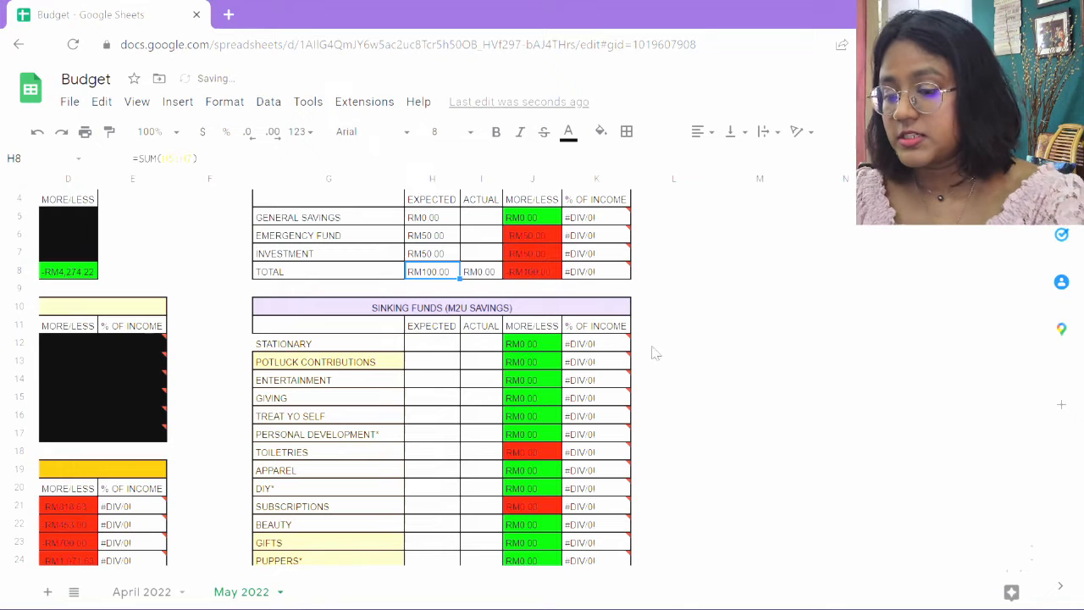
scroll(684, 369, down, 1)
scroll(684, 369, down, 1)
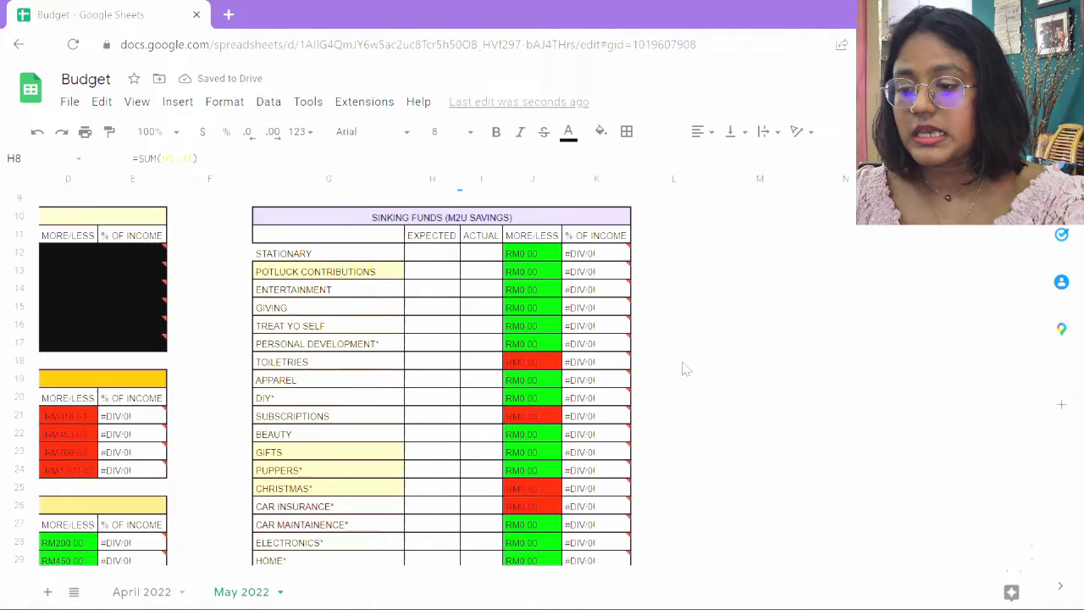
click(429, 255)
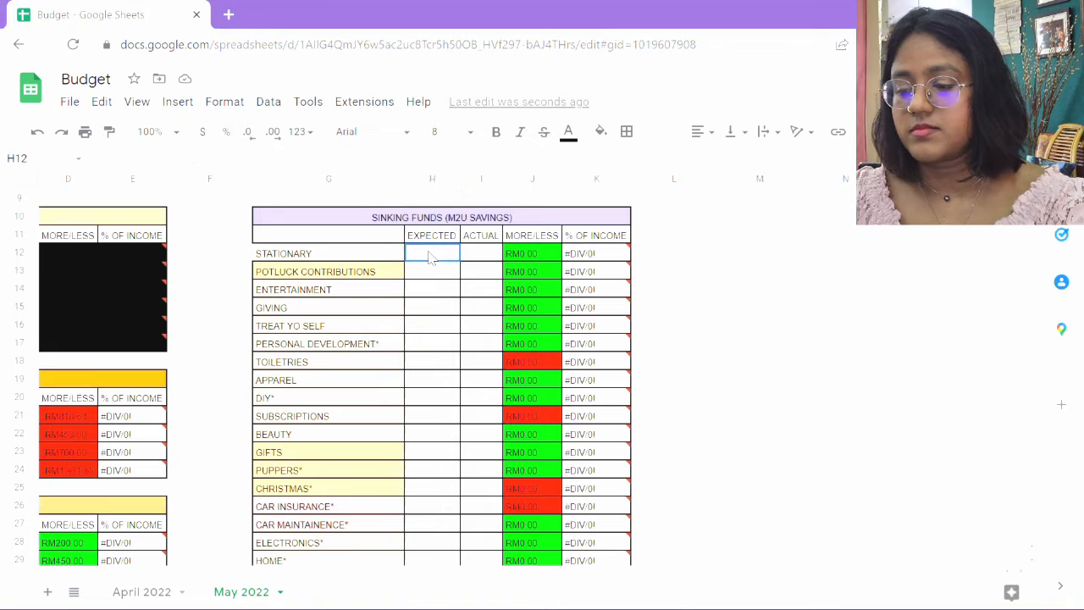
click(359, 253)
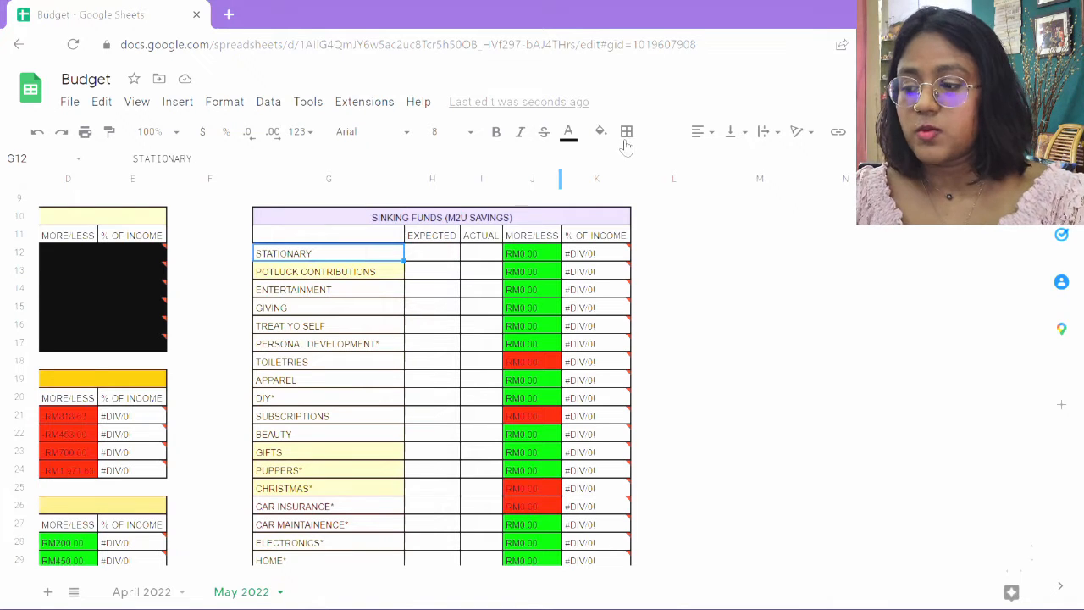
click(627, 131)
click(420, 256)
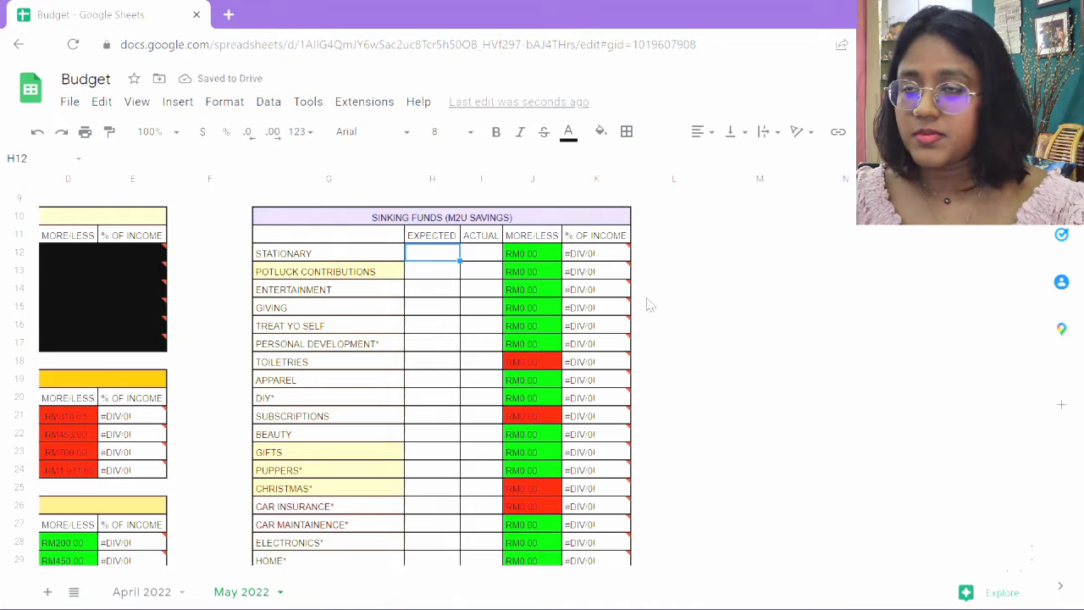
Set the expected amount for the Subscriptions sinking fund to 50.
key(Down)
key(Down)
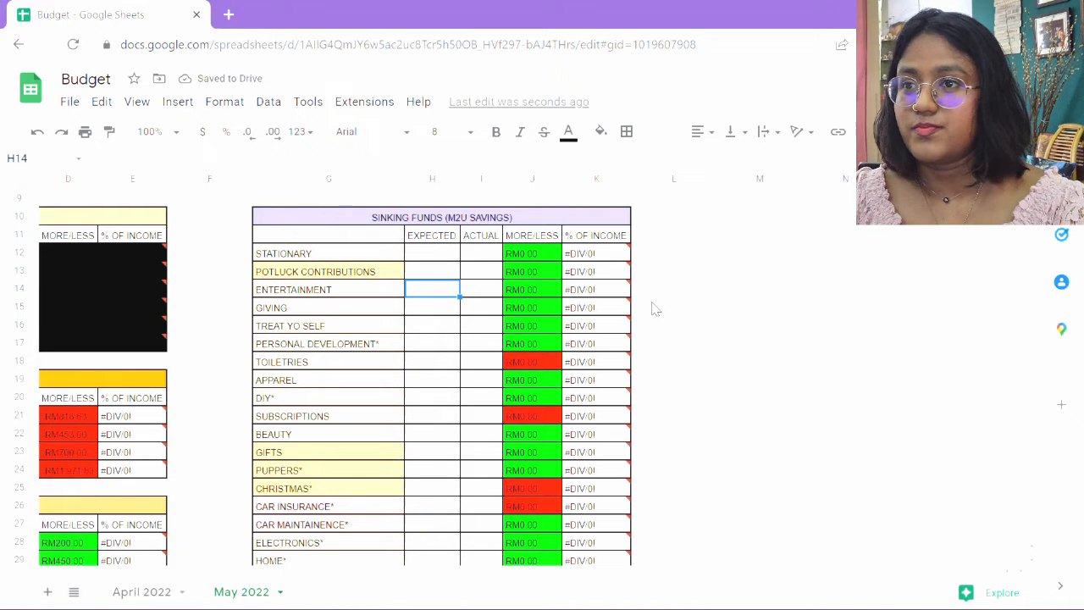
key(Down)
key(Down)
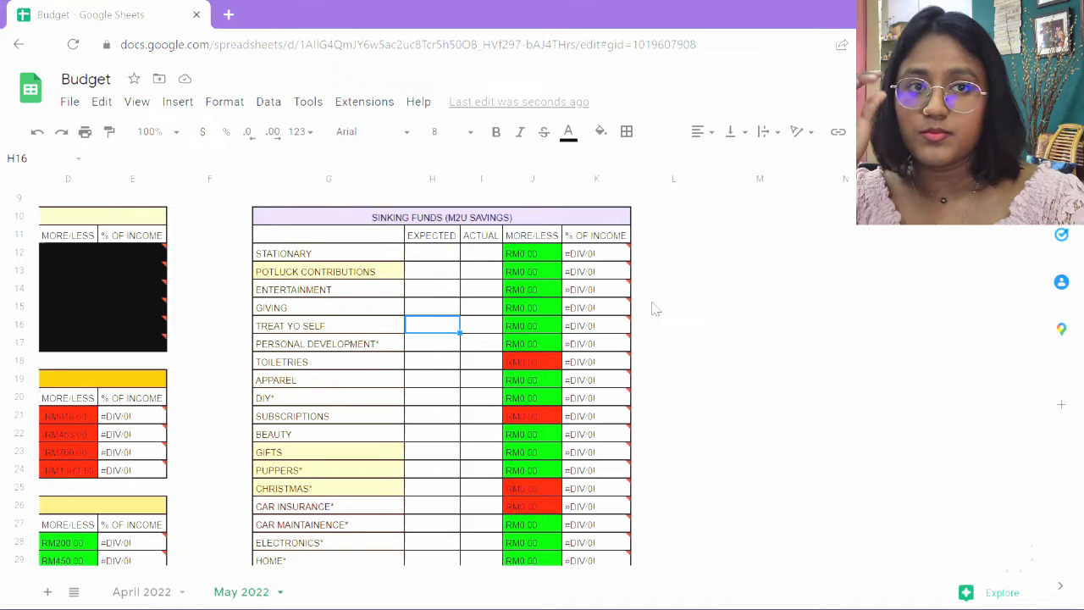
key(Down)
key(Down)
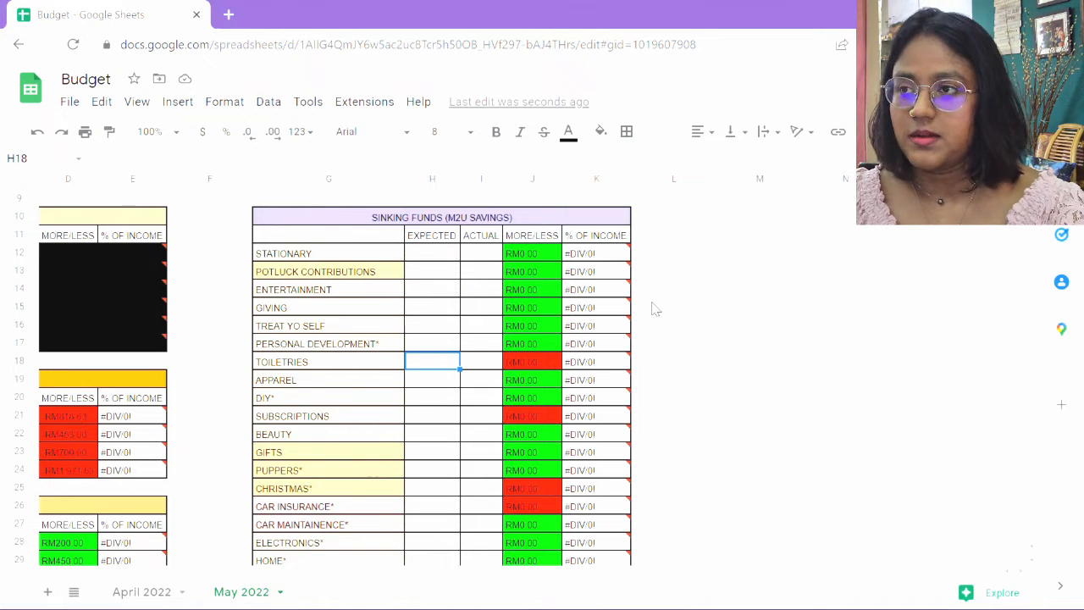
key(Down)
key(Down)
key(Down)
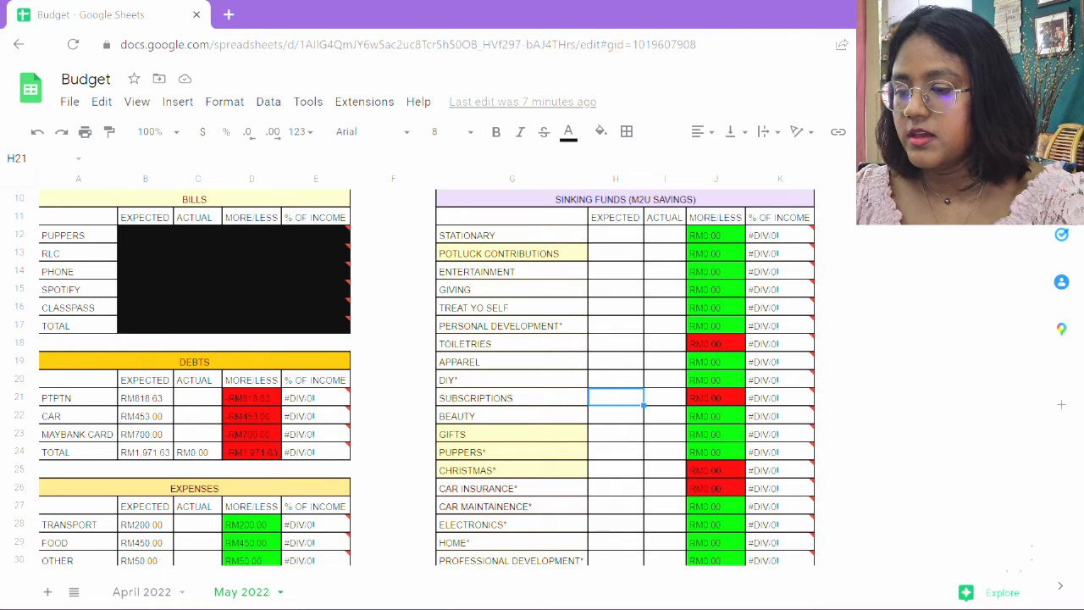
scroll(725, 465, right, 4)
scroll(726, 465, up, 1)
text(50)
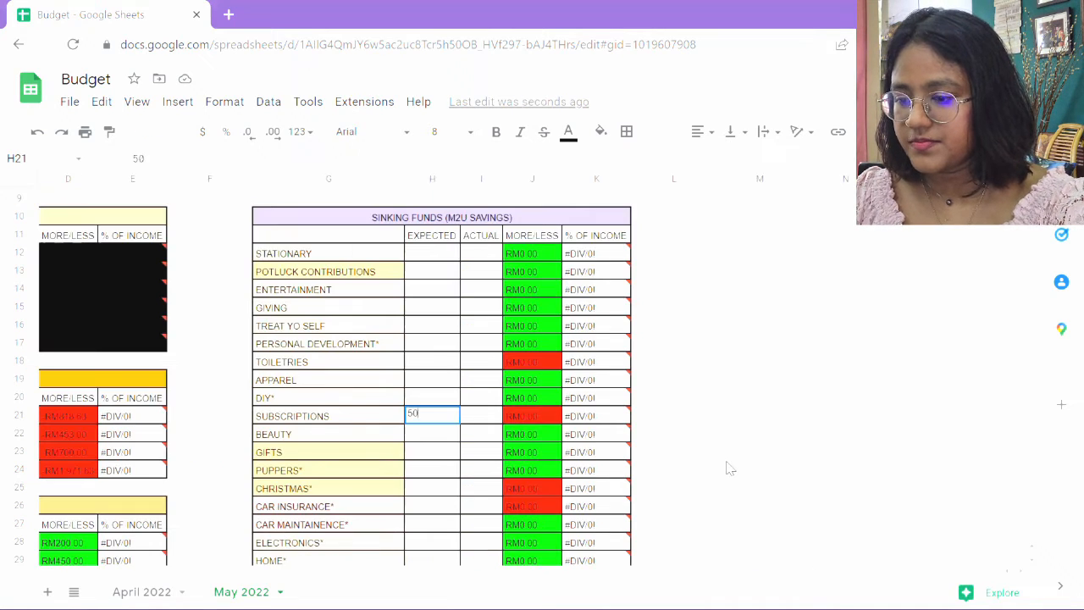
key(Return)
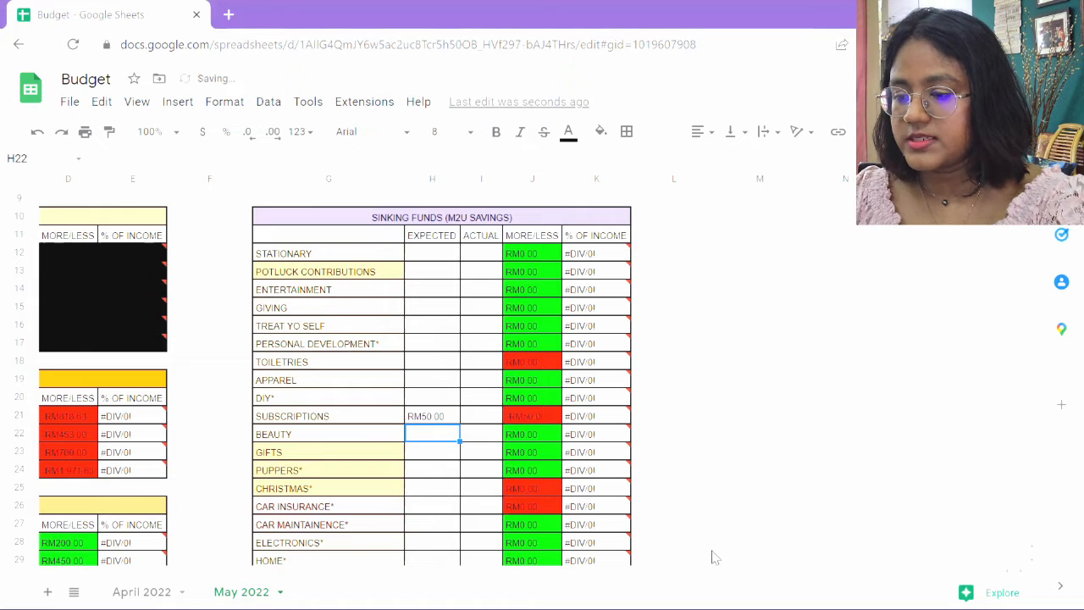
Enter expected sinking fund amounts: Christmas 100, Car Insurance 100 and Medical 600.
click(428, 493)
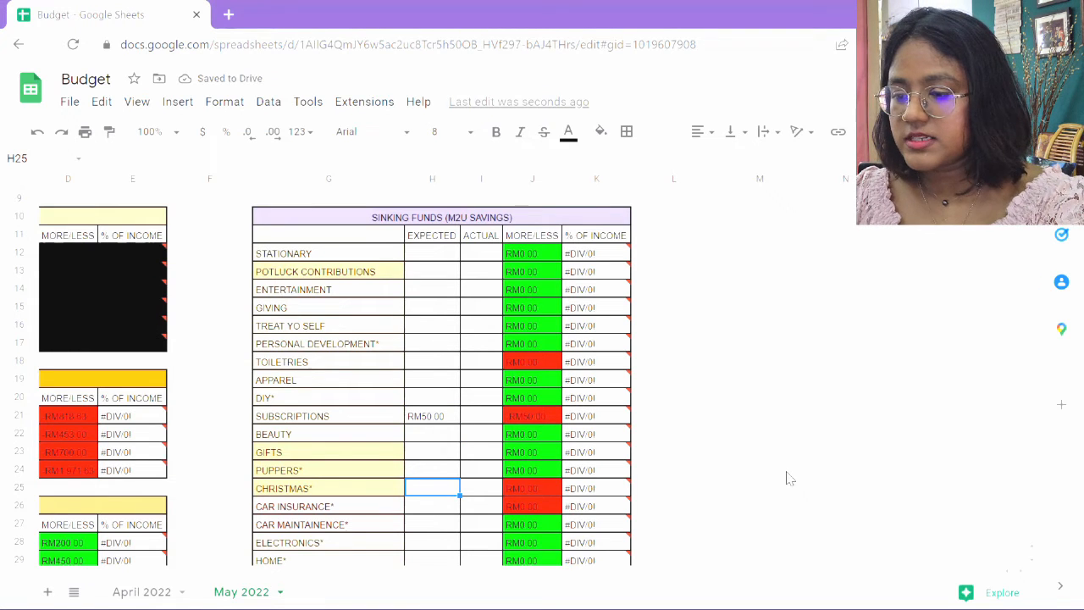
text(100)
key(Return)
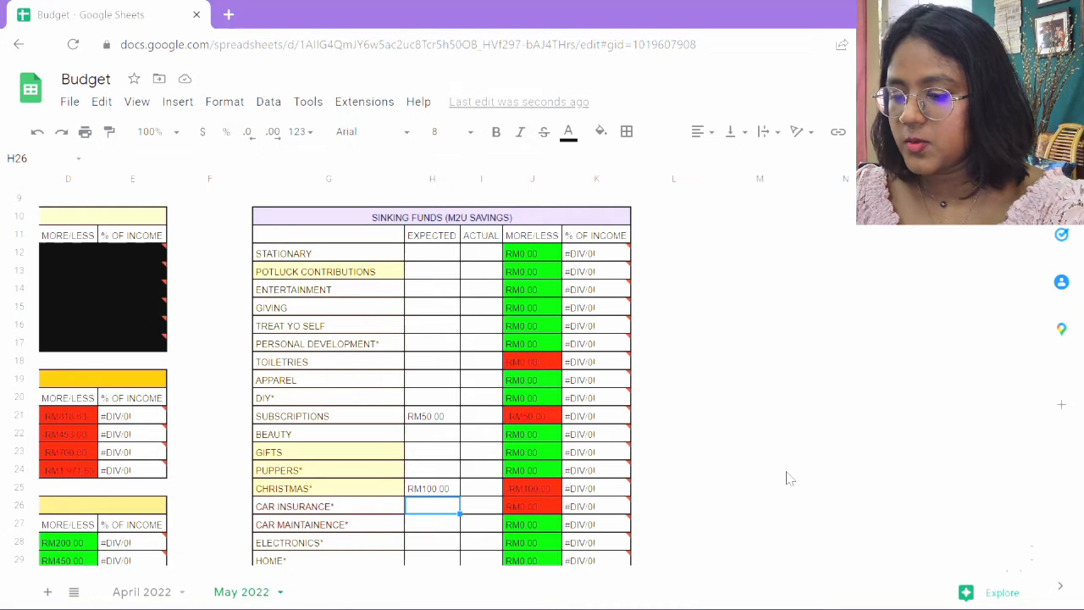
text(100)
key(Return)
scroll(775, 466, down, 3)
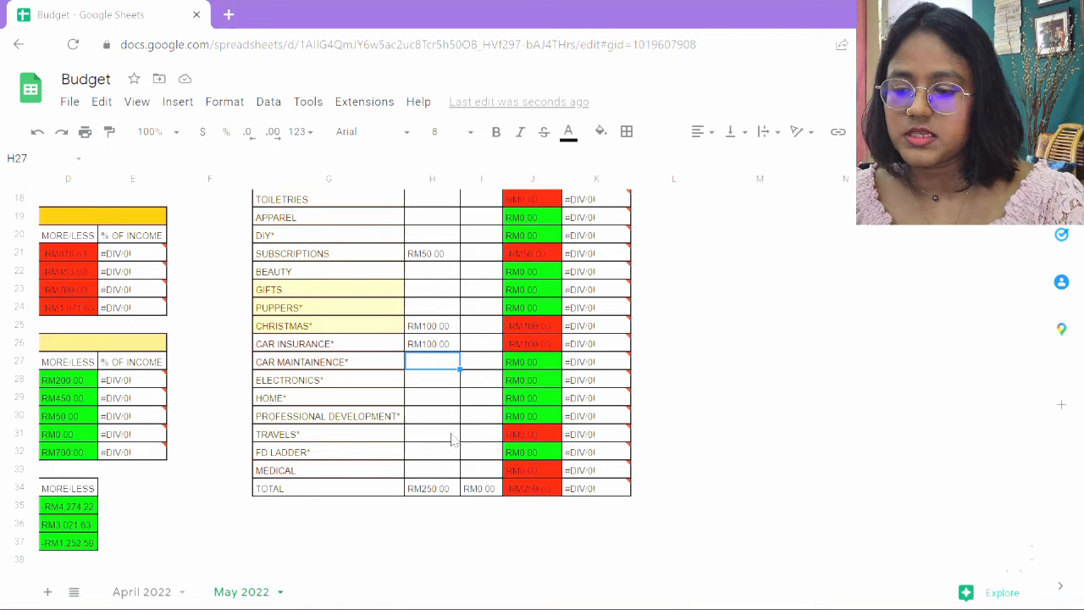
click(439, 473)
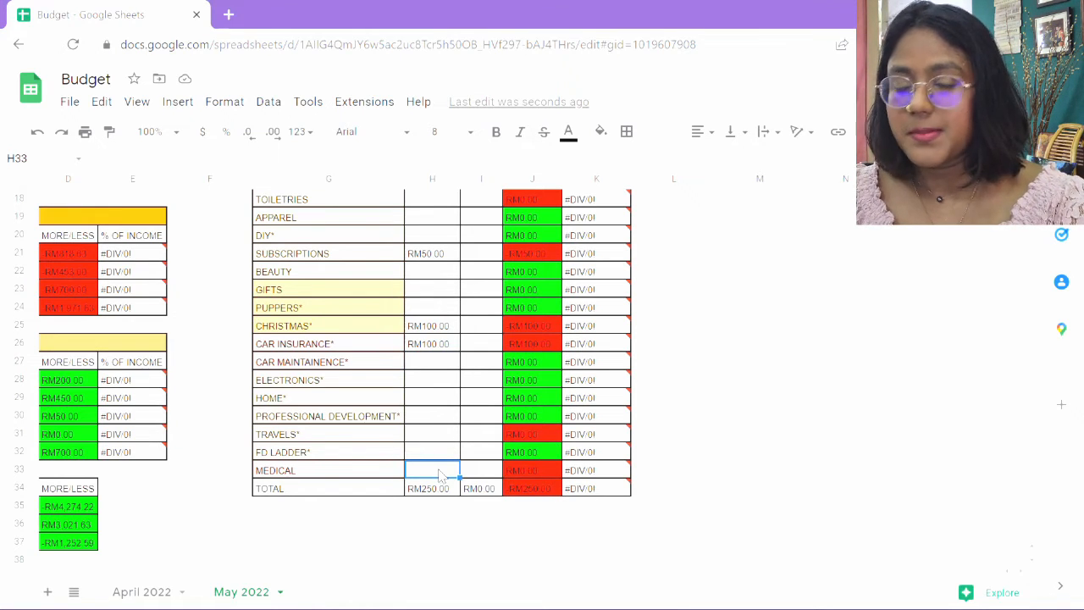
text(600)
key(Return)
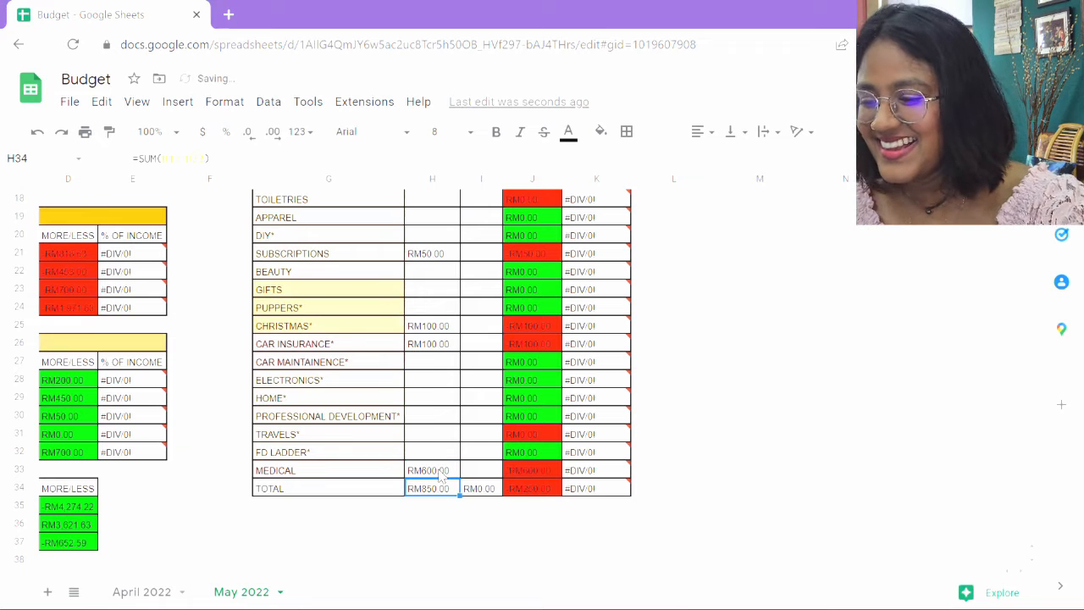
click(447, 436)
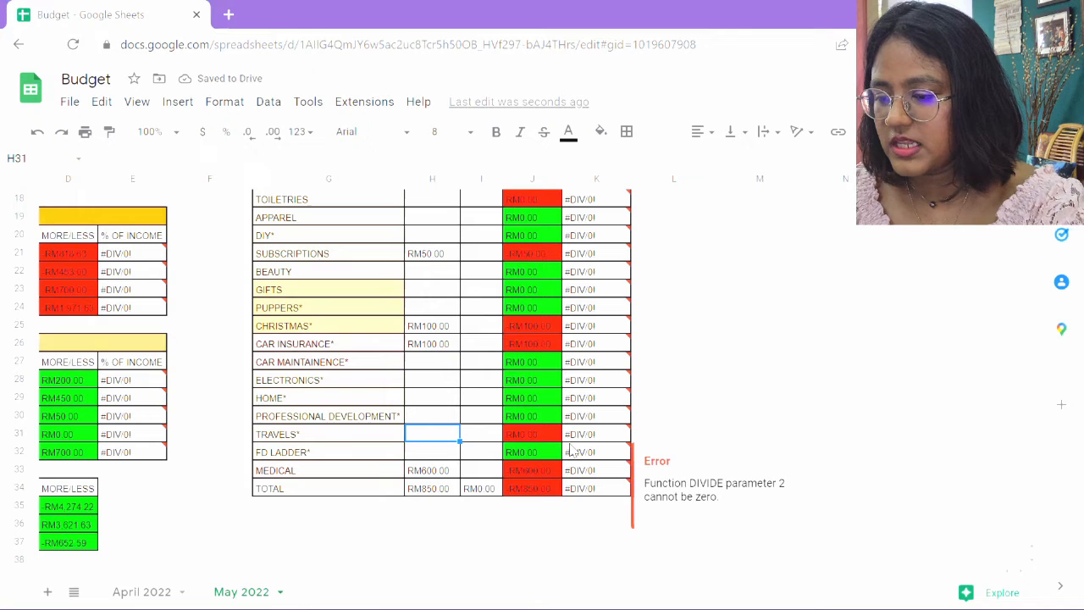
Set the expected amount for the Travels sinking fund to 332.8.
text(332.)
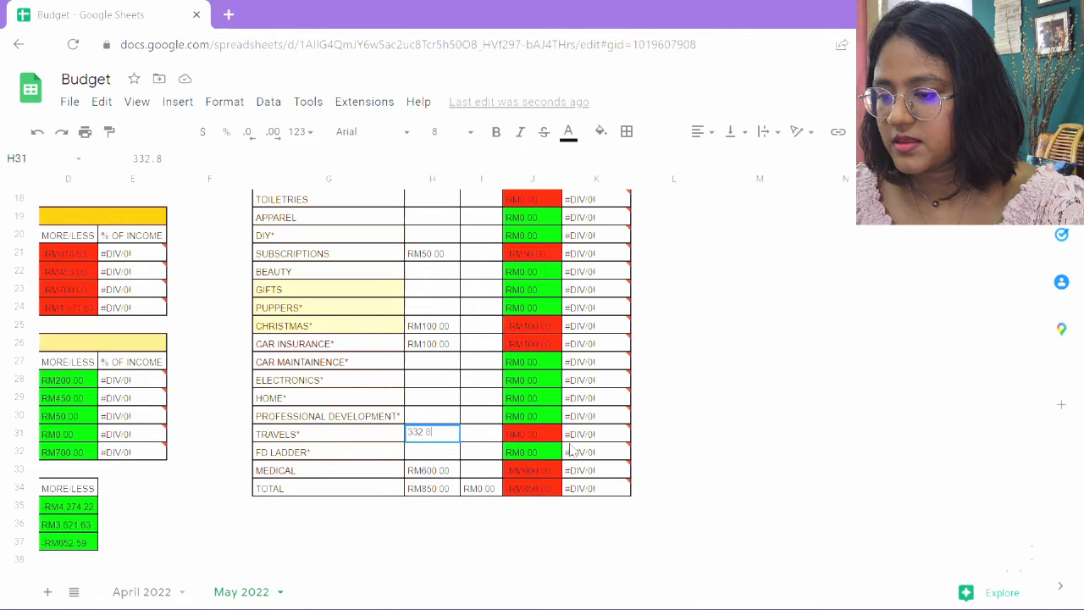
text(8)
key(Return)
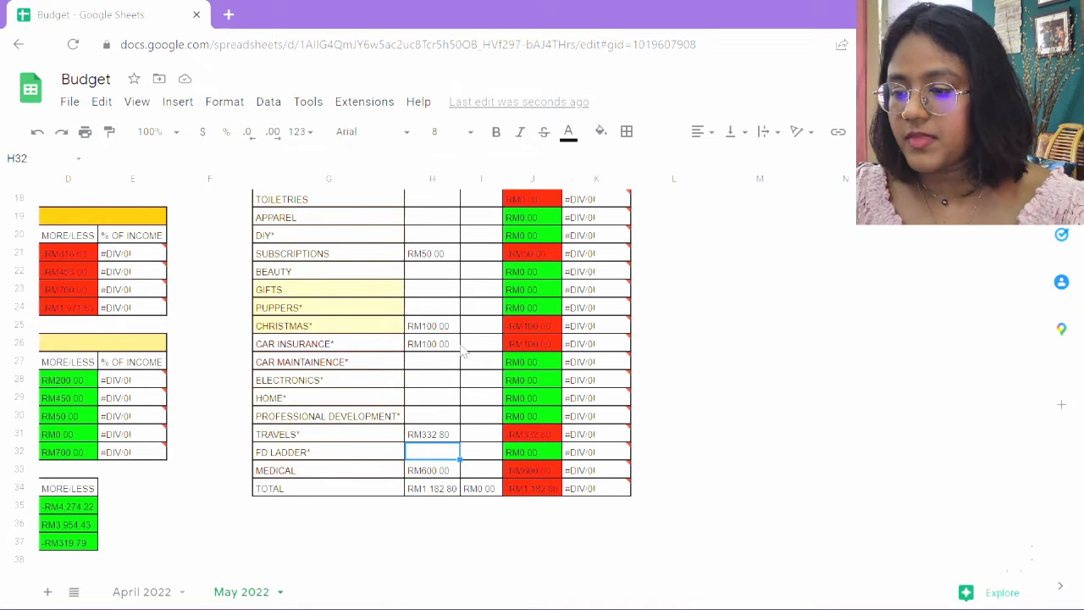
Set the expected amount for the Toiletries sinking fund to 319.79.
scroll(461, 347, up, 3)
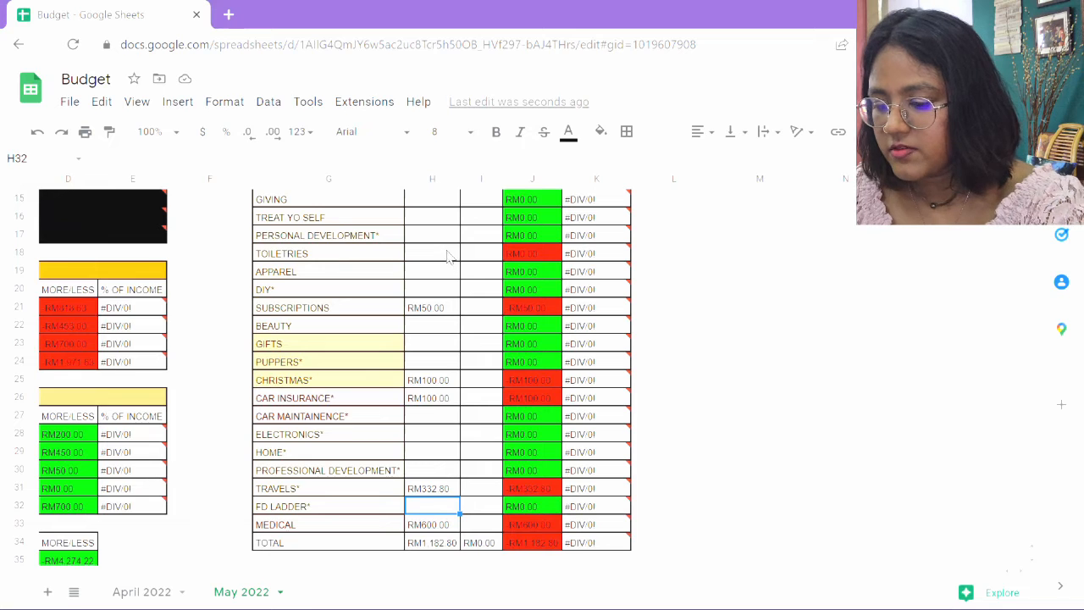
click(449, 254)
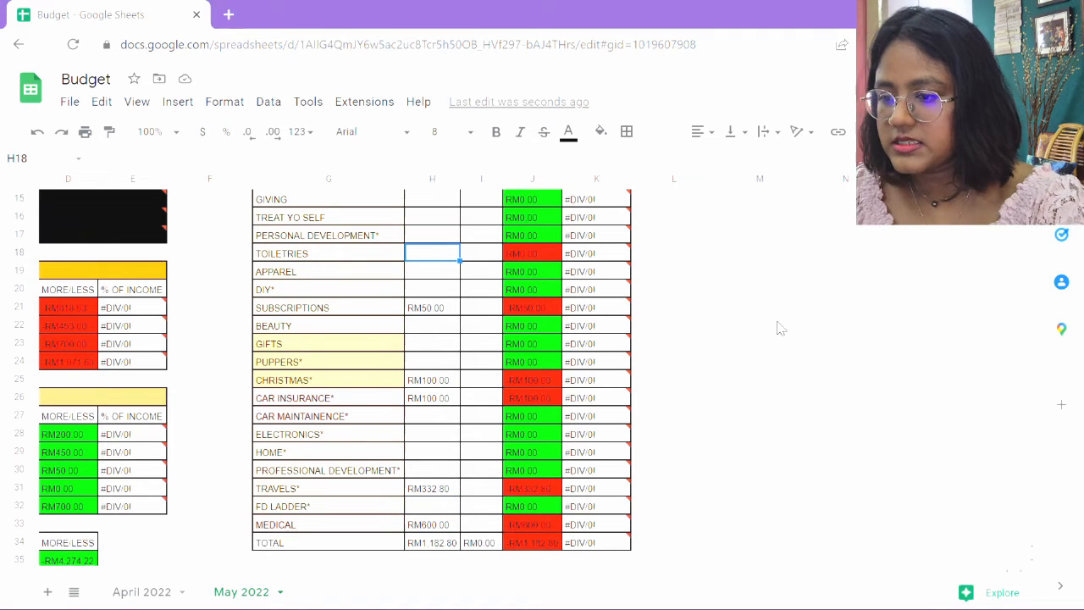
text(319)
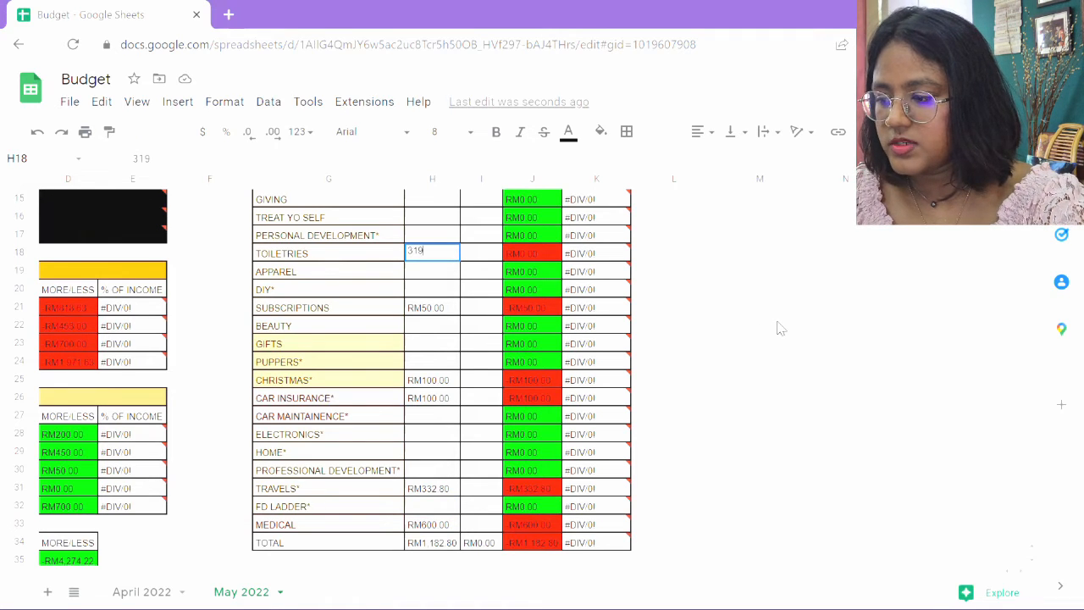
text(.79)
key(Return)
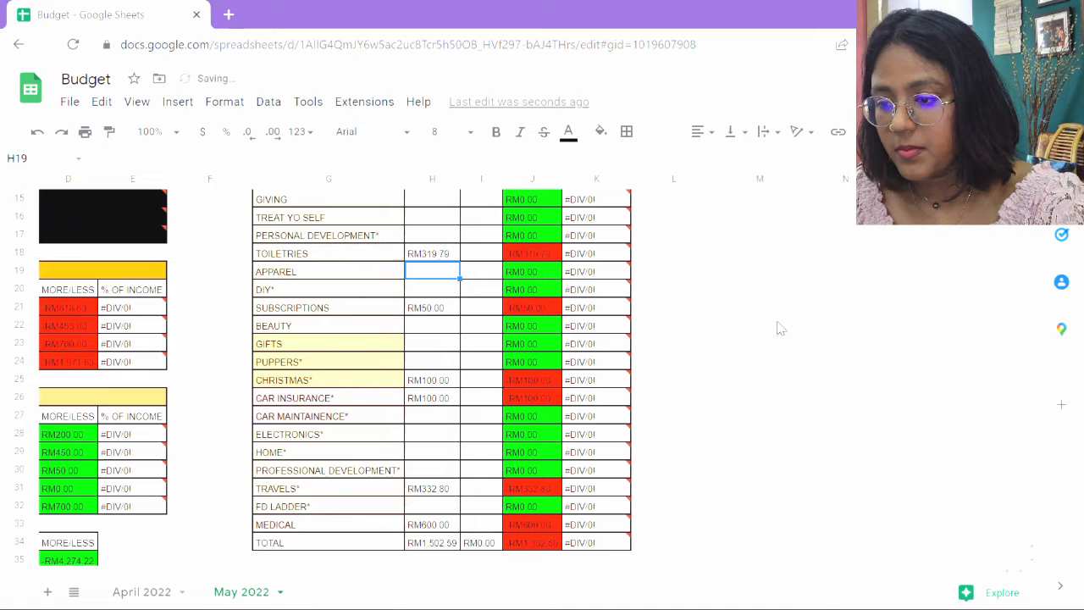
Review the incoming, outgoing and difference summary table below the expenses.
scroll(449, 490, left, 3)
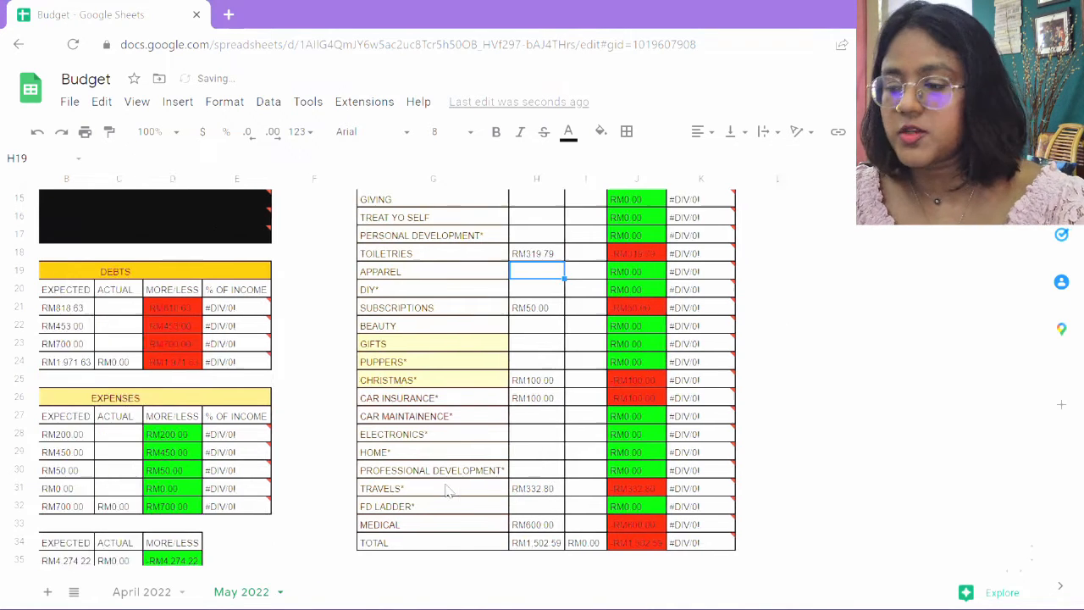
scroll(447, 491, down, 1)
scroll(446, 491, down, 2)
click(159, 490)
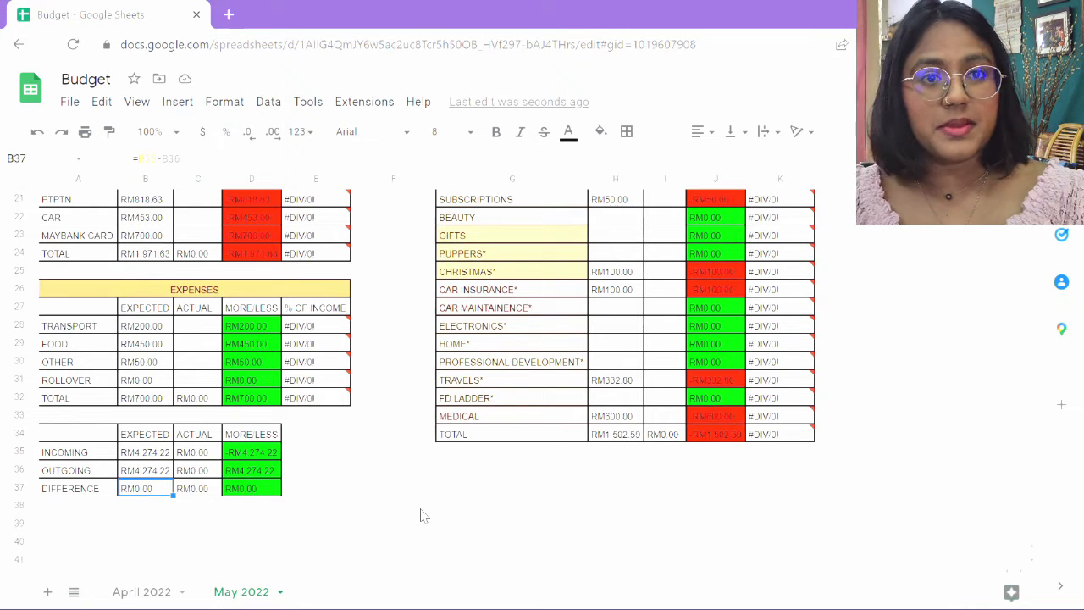
Enter 0 as expected for Stationary, Potluck Contributions, Entertainment, Giving, Treat Yo Self and Personal Development sinking funds.
scroll(424, 515, right, 2)
scroll(423, 515, up, 5)
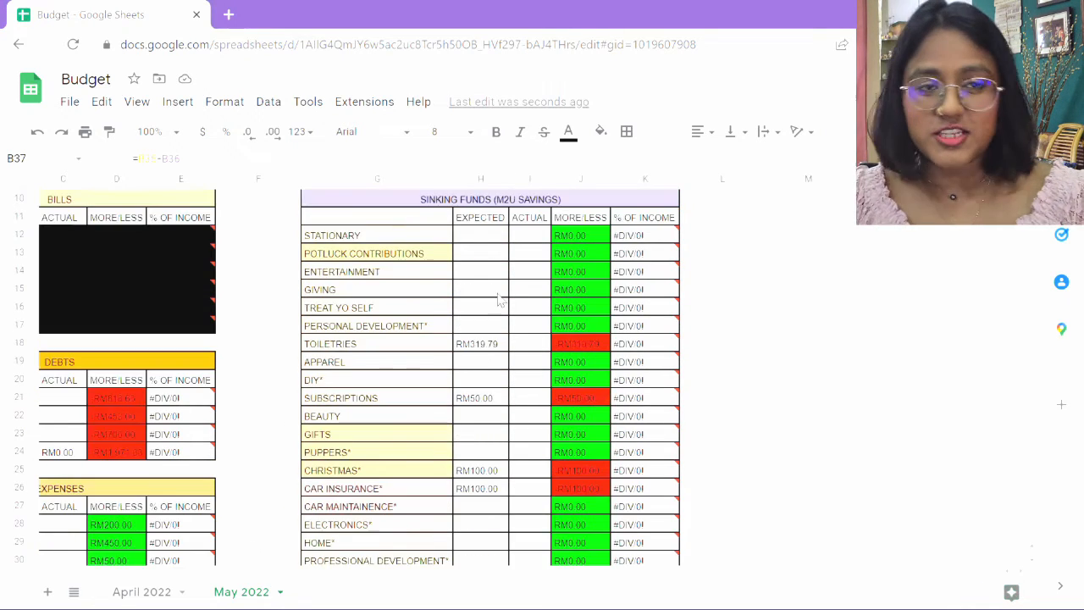
click(491, 239)
text(0)
key(Return)
text(0)
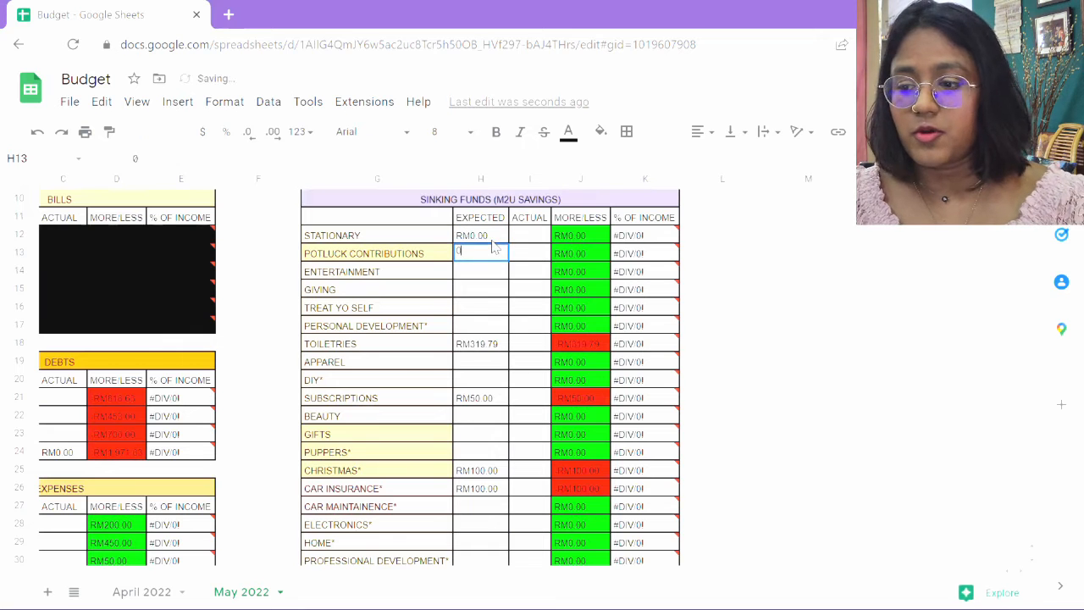
key(Return)
text(0)
key(Return)
text(0)
key(Return)
text(0)
key(Return)
text(0)
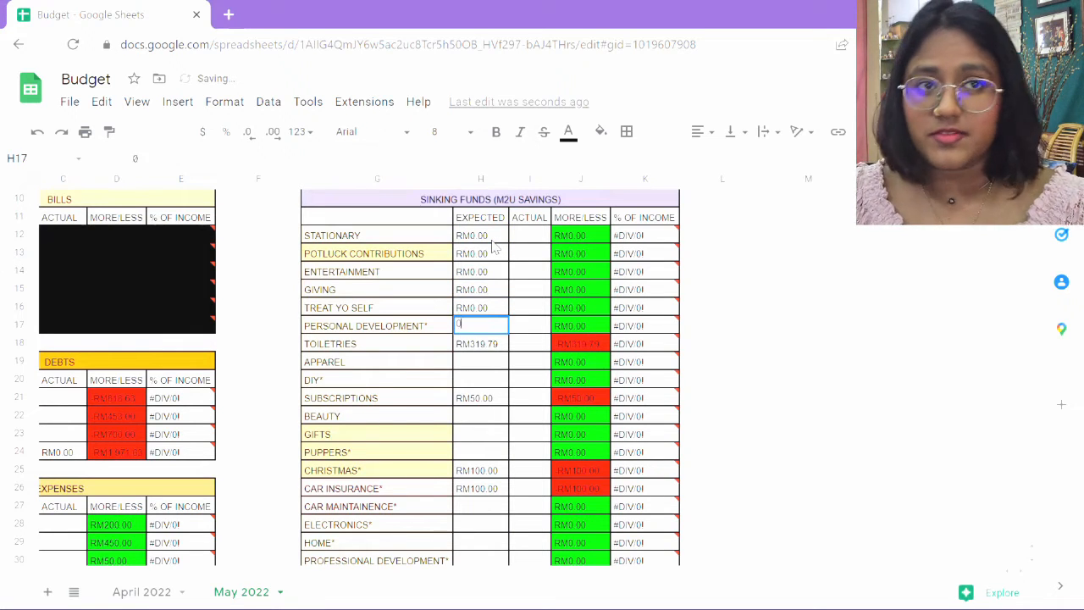
key(Return)
key(Return)
key(Return)
Enter expected amounts: Apparel 0, DIY 0, Subscriptions 50, Beauty 0, Gifts 0 and Puppers 0.
text(0)
key(Return)
text(0)
key(Return)
text(50)
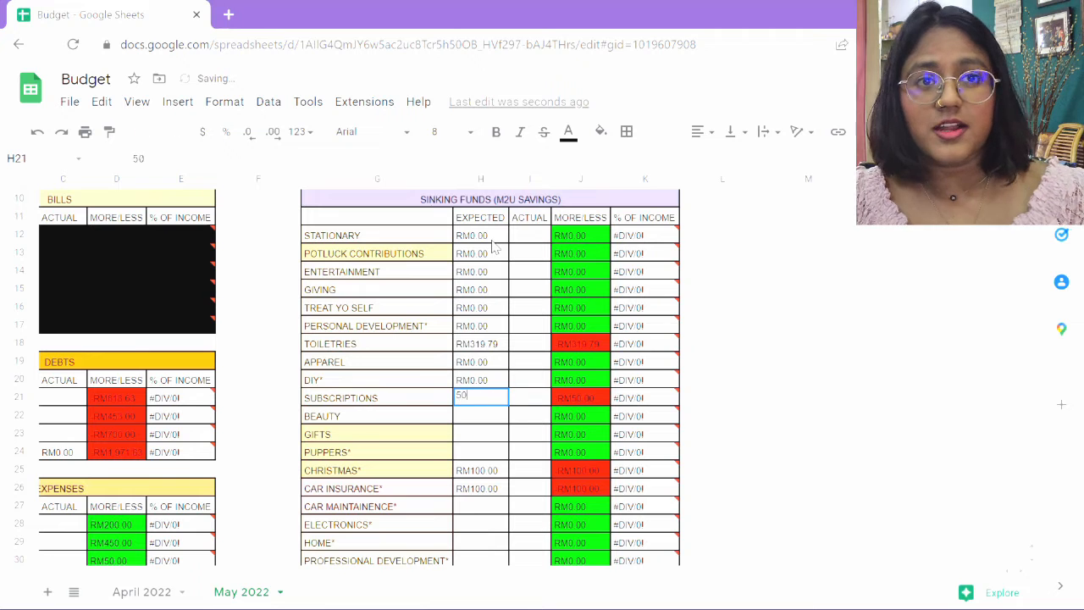
key(Return)
text(0)
key(Return)
text(00)
key(Return)
text(0)
key(Return)
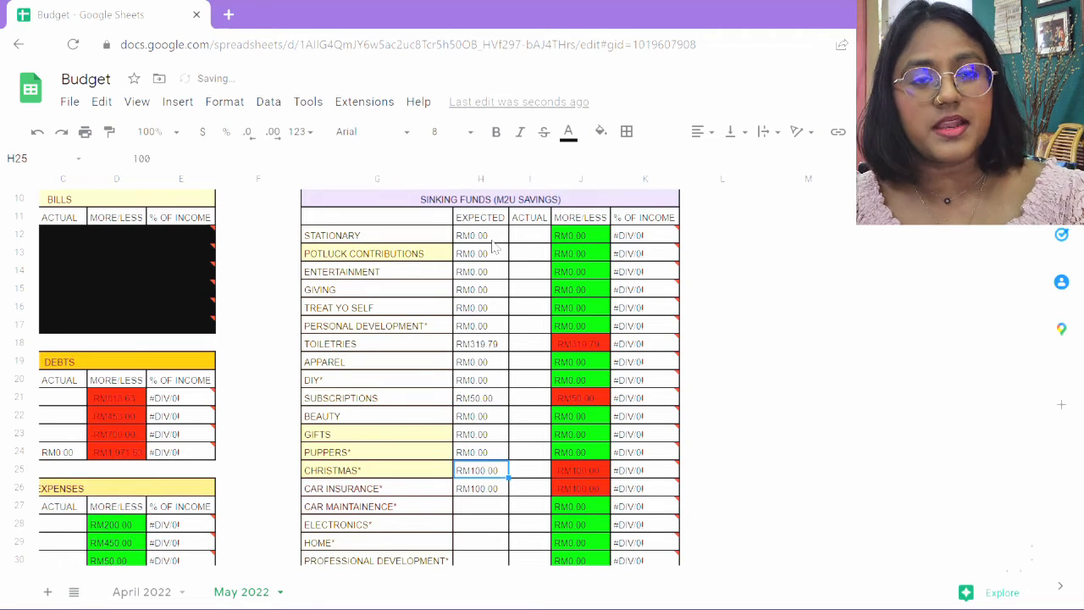
Enter expected amounts: Car Maintainence 0, Electronics 0, Home 0, Professional Development 0, Travels 332.8, FD Ladder 0, Medical 600.
key(Return)
key(Return)
text(0)
key(Return)
text(0)
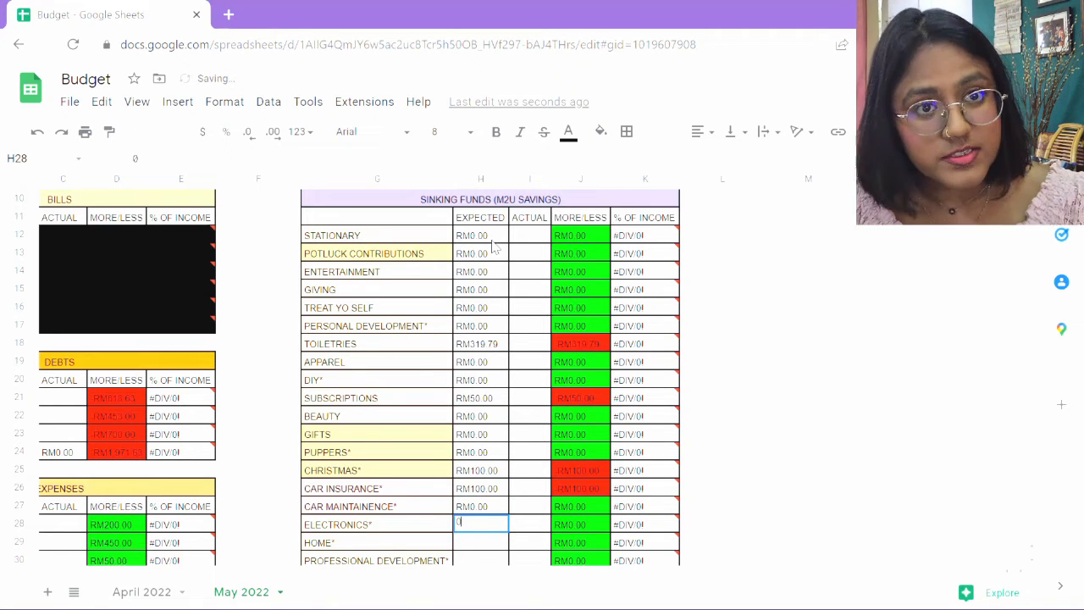
key(Return)
text(0)
key(Return)
text(0)
key(Return)
text(332.8)
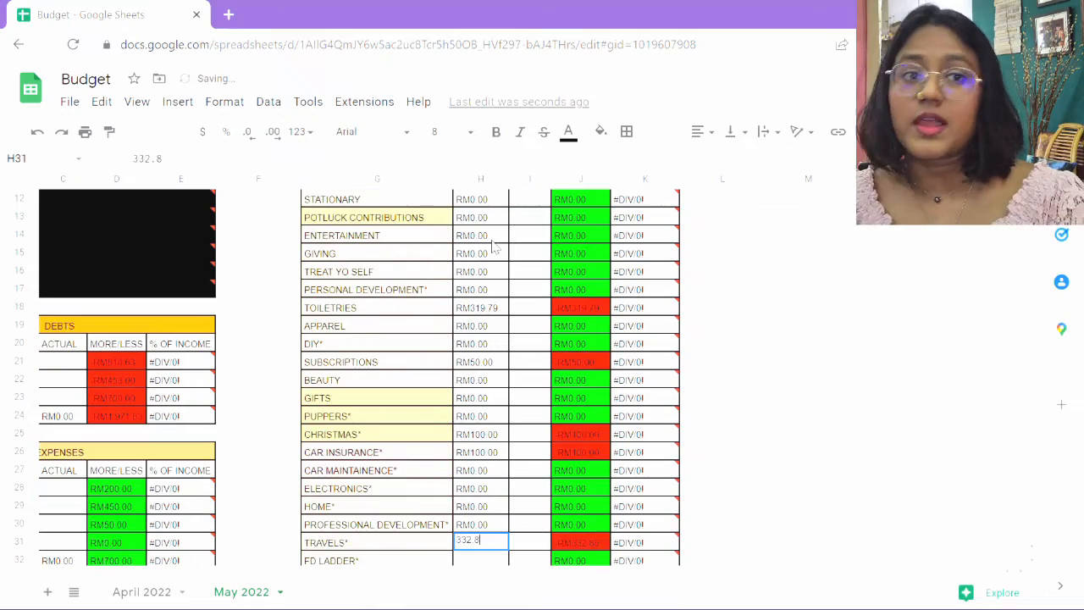
key(Return)
text(0)
key(Return)
text(600)
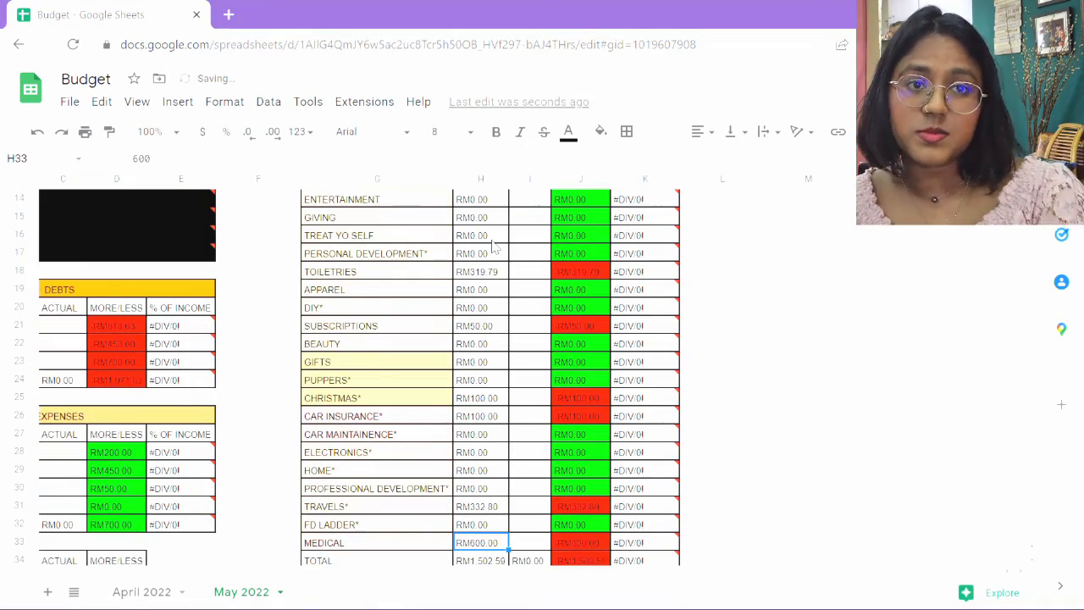